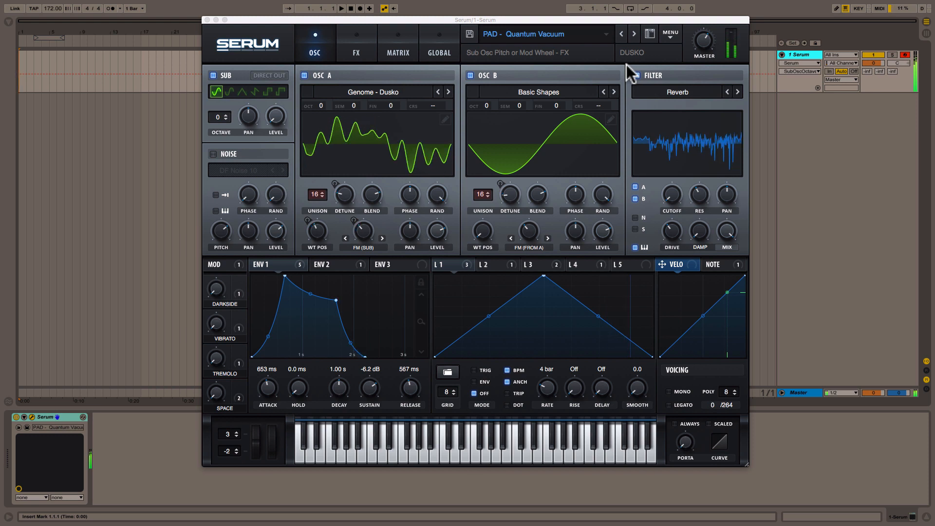
Turn off the compressor, delay and reverb effects in the patch's effects rack.
click(360, 48)
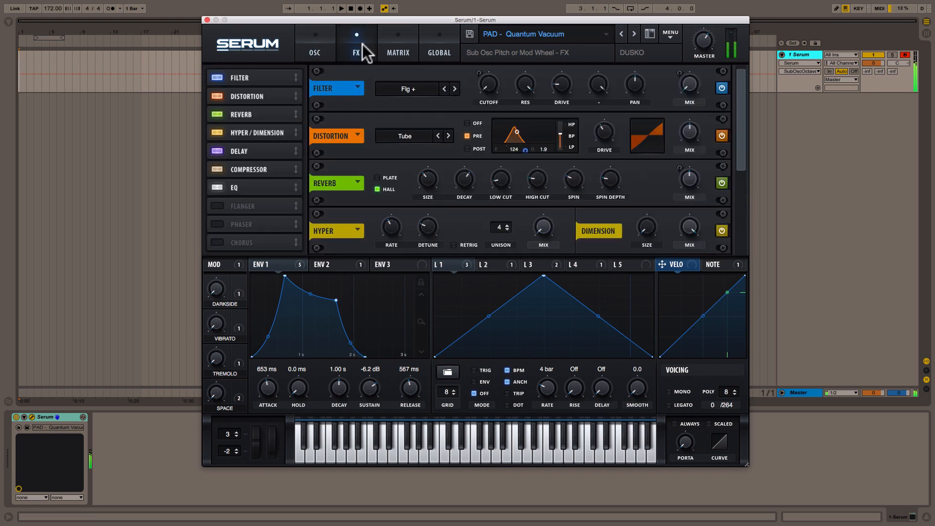
click(219, 169)
click(218, 149)
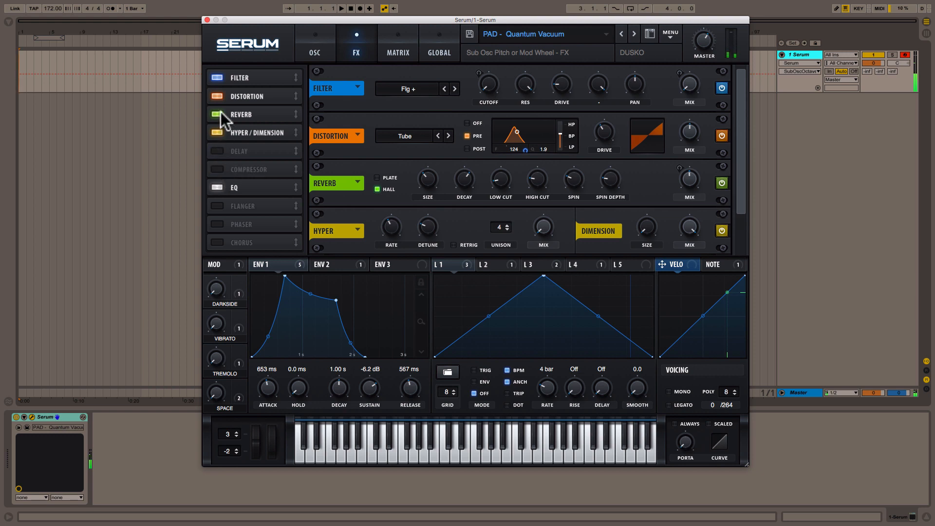
click(221, 113)
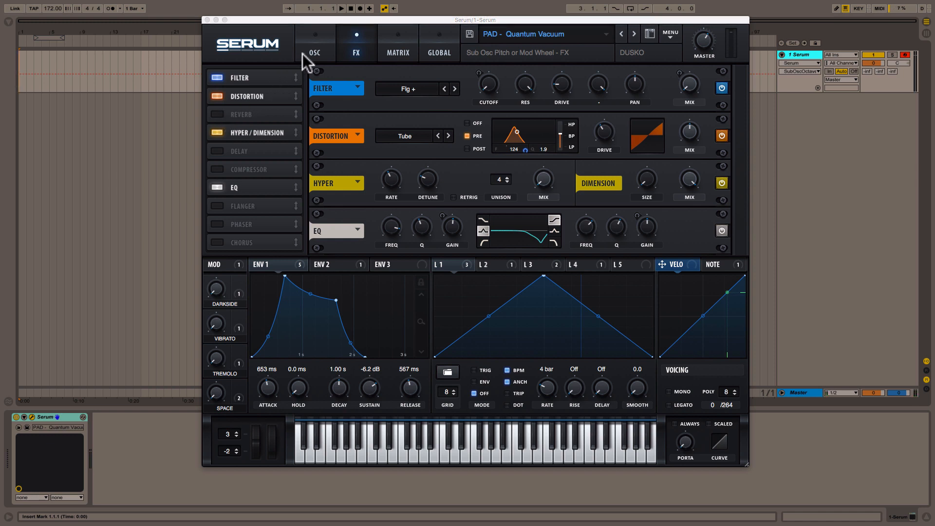
Examine the warp modes available for oscillator B on the oscillator page.
click(316, 37)
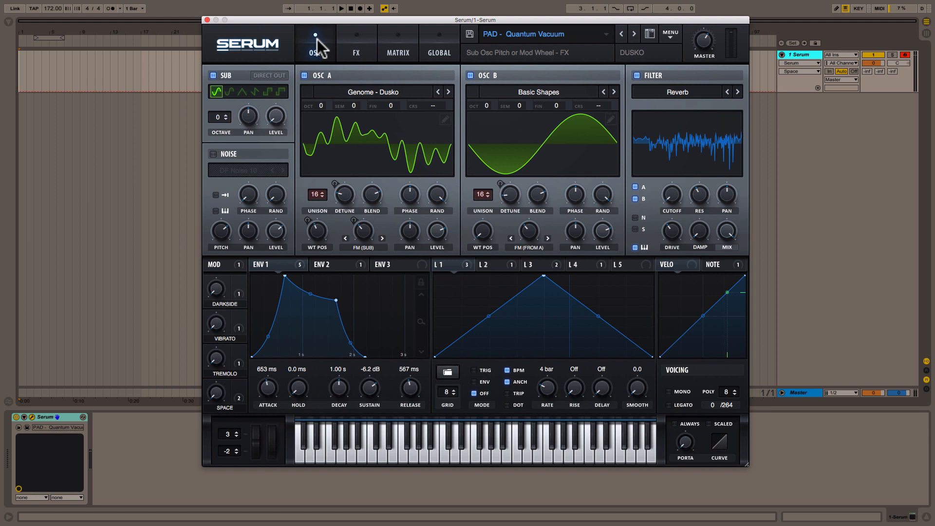
click(533, 247)
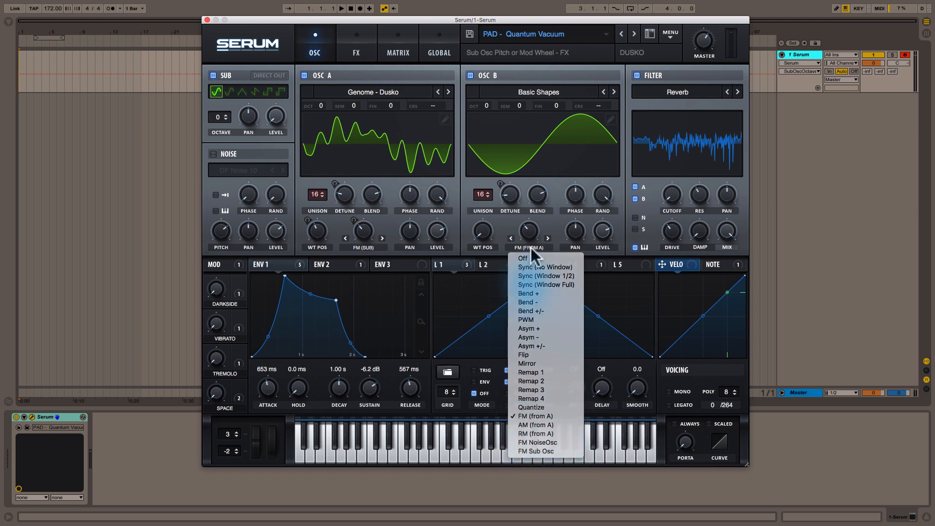
click(531, 248)
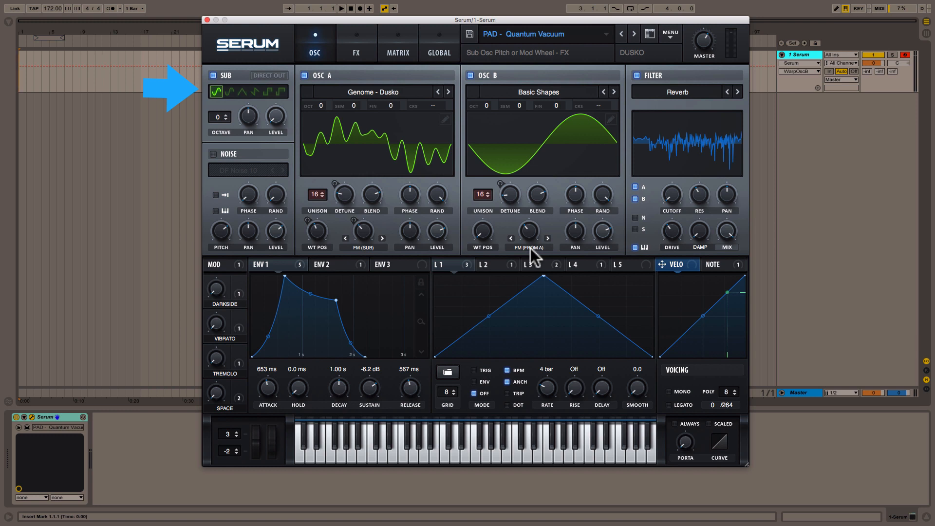
Set oscillator A's warp mode to FM NoiseOsc and enable the noise oscillator.
click(375, 246)
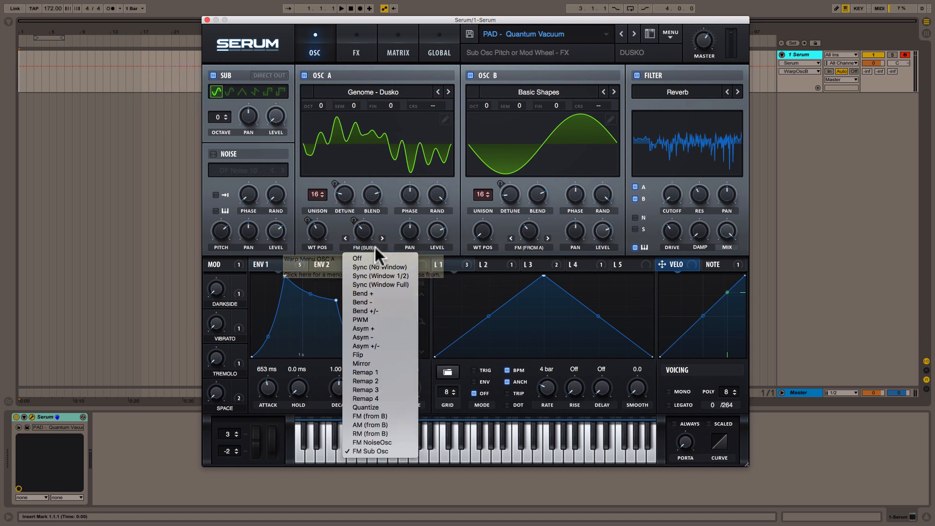
click(374, 442)
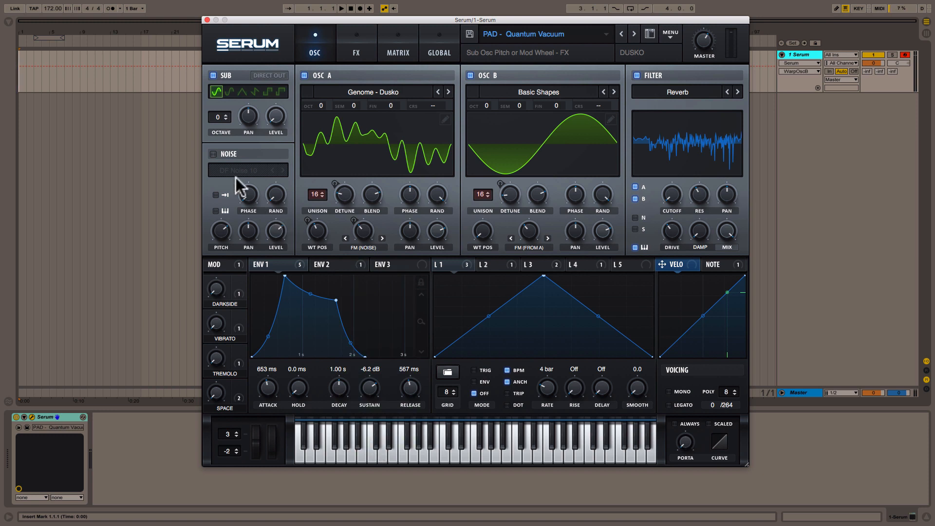
click(213, 154)
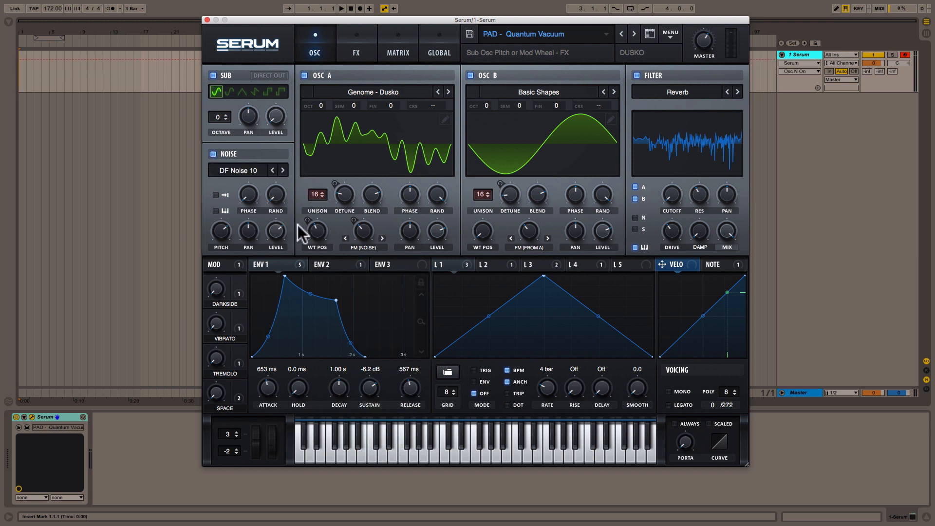
click(277, 230)
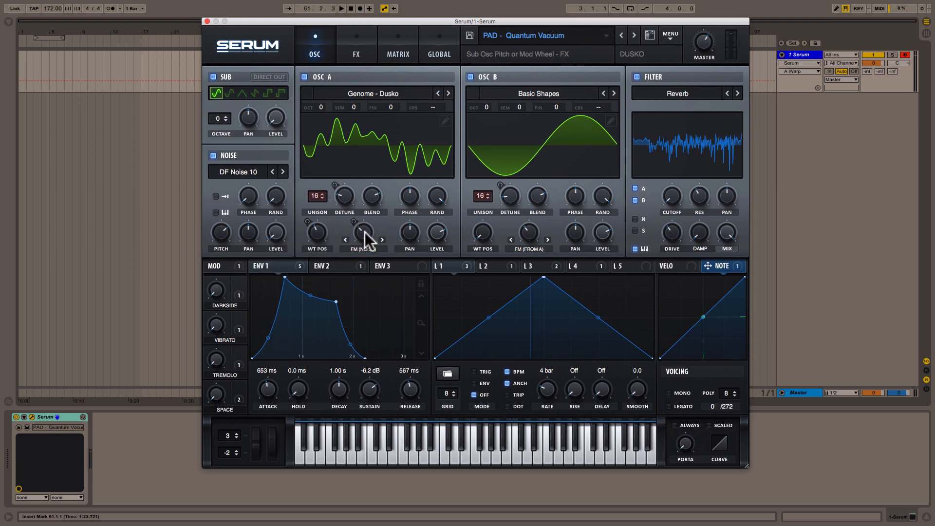
Assign LFO 1 as a modulator of oscillator A's FM warp amount and bypass it.
drag(442, 268, 356, 223)
right_click(366, 234)
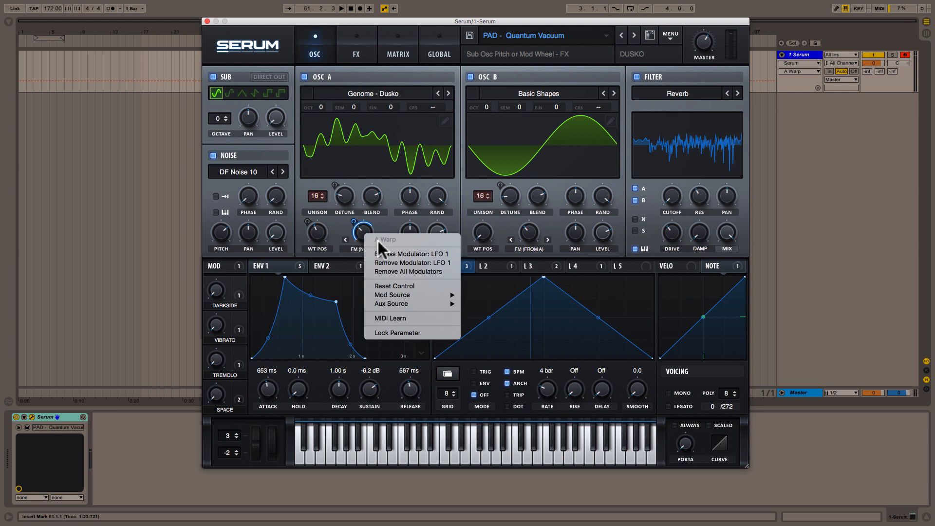
click(381, 251)
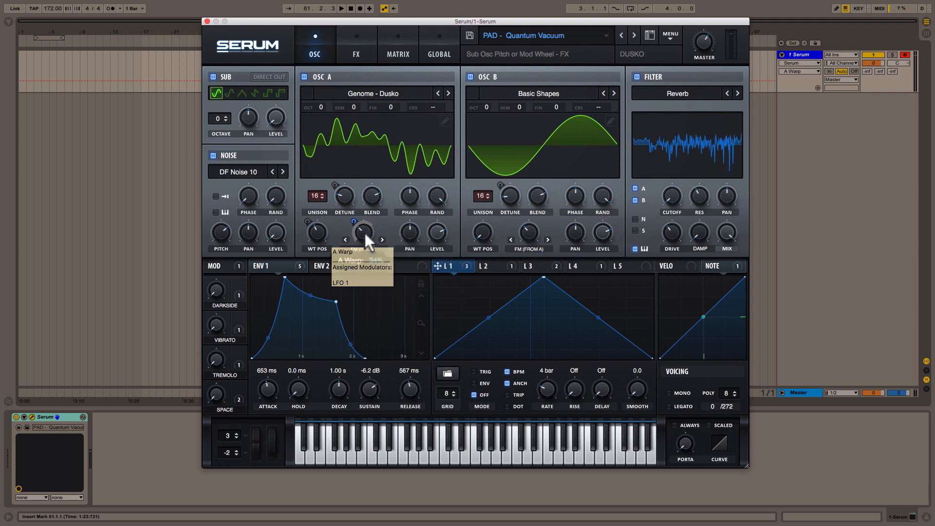
drag(365, 233, 374, 249)
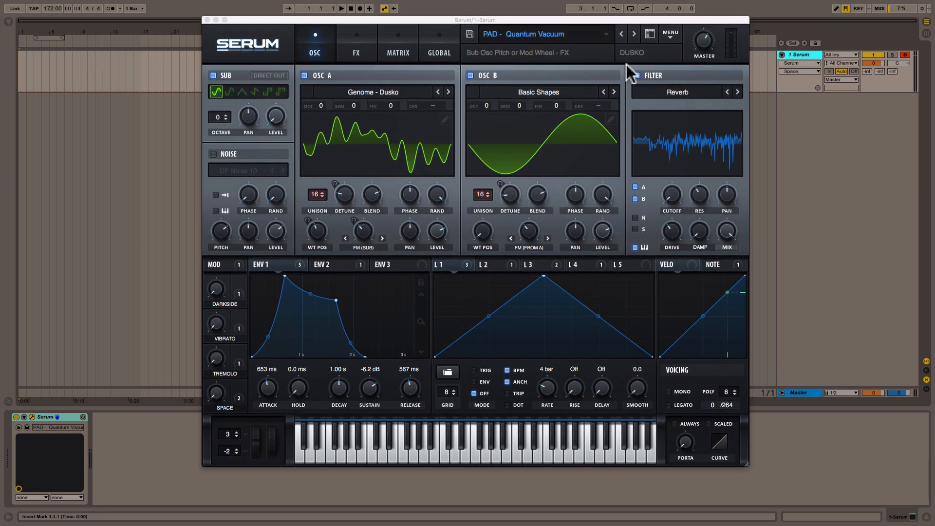
Disable the reverb, delay and compressor effects, and return to the oscillator page.
click(356, 51)
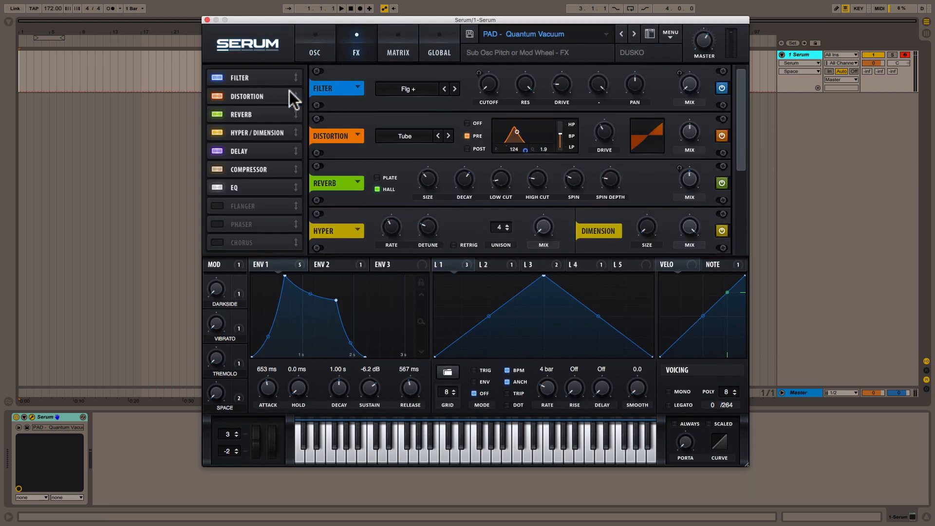
click(217, 115)
click(219, 150)
click(218, 170)
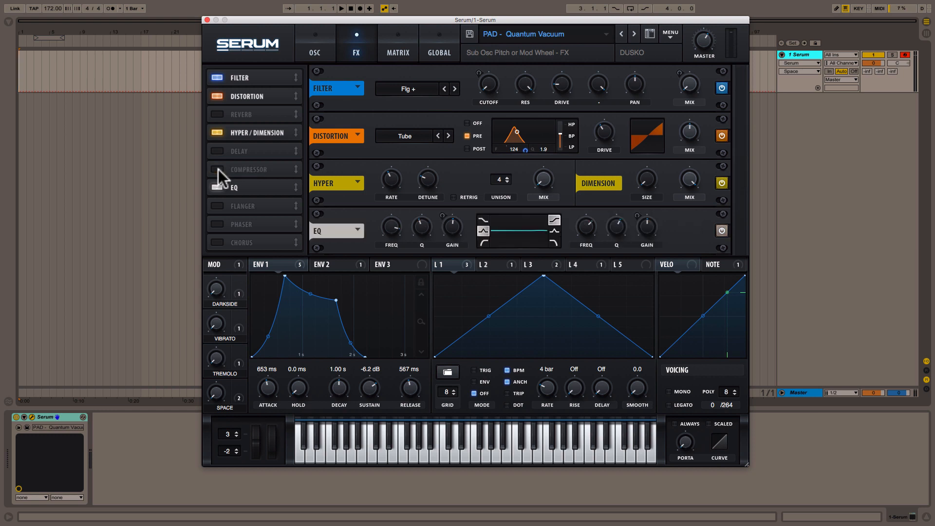
click(318, 46)
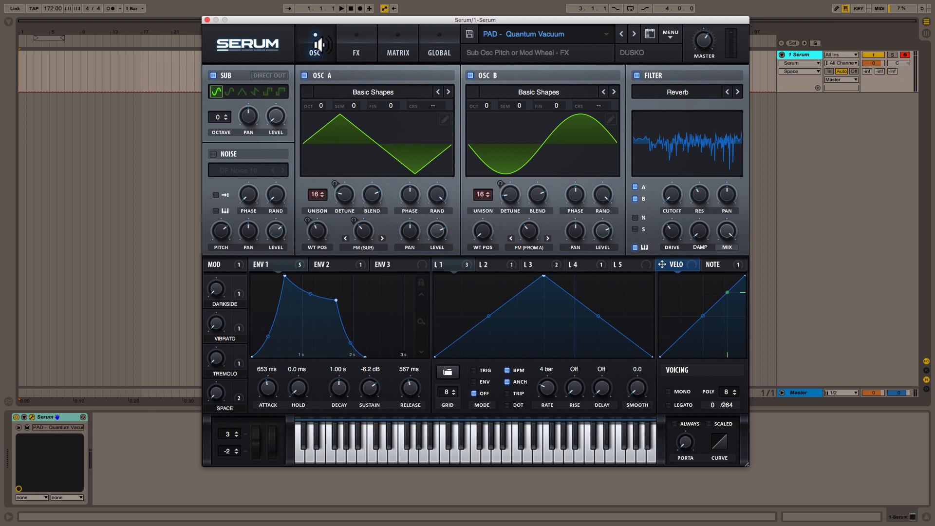
View both oscillators' wavetables in 3D, and return oscillator A's display to the 2D waveform.
click(381, 137)
click(542, 148)
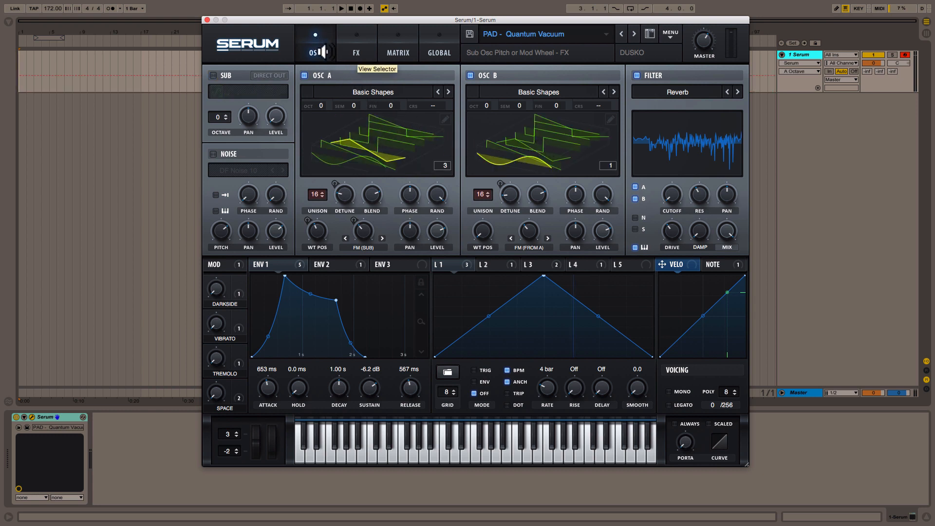
click(374, 148)
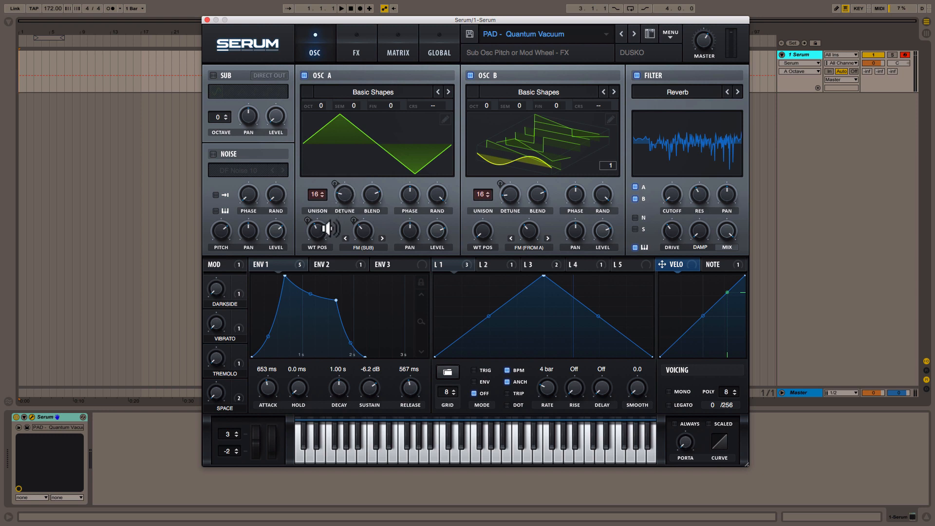
Set oscillator A's wavetable position to 4 and remove all of that control's modulators.
drag(317, 230, 321, 221)
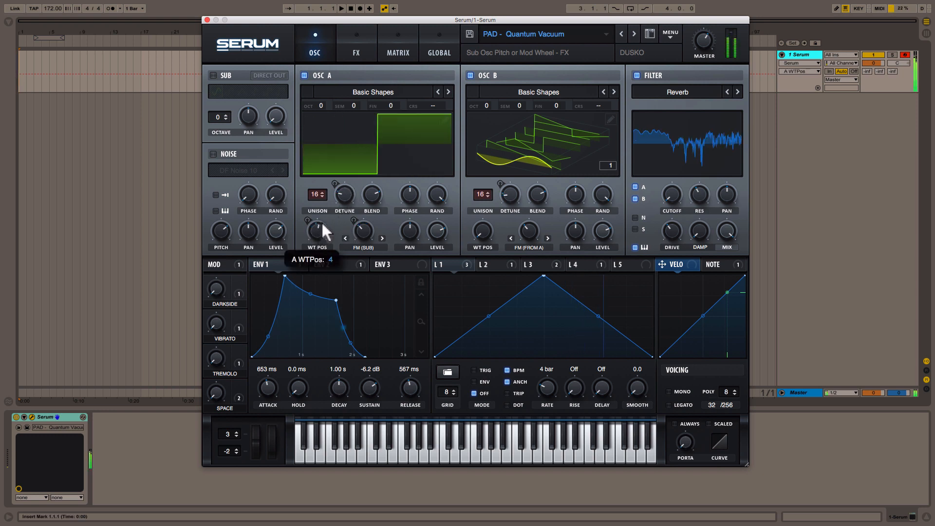
right_click(318, 232)
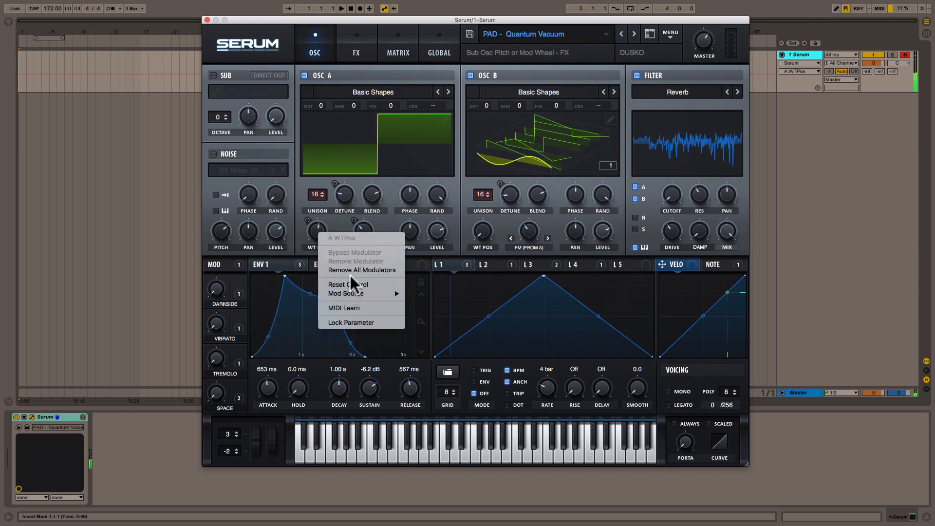
click(356, 270)
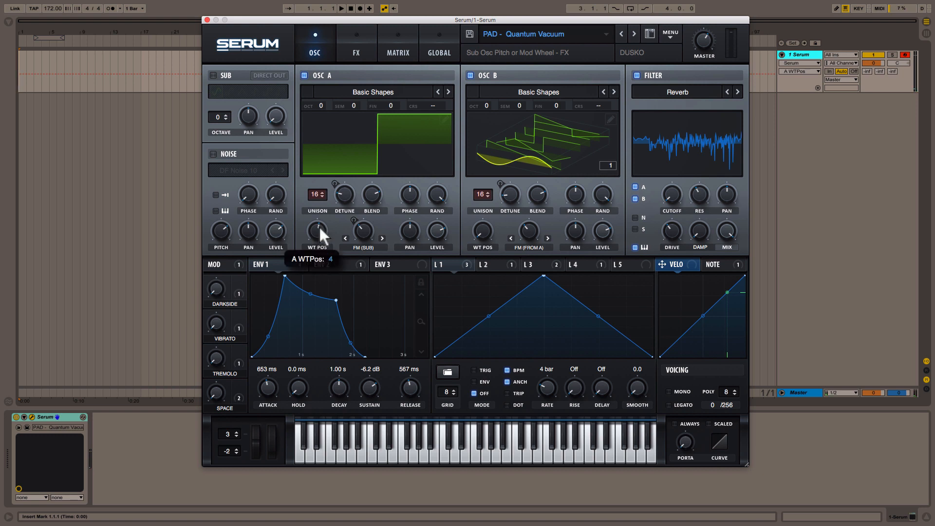
Sweep oscillator A's wavetable position down to the sine and back to the square, and raise oscillator B's to a pulse wave.
drag(319, 225, 325, 277)
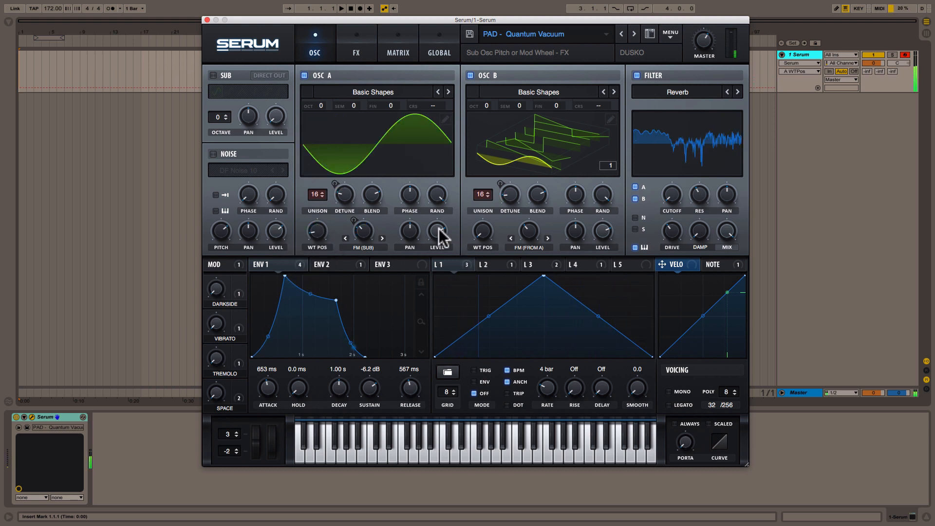
drag(316, 232, 327, 206)
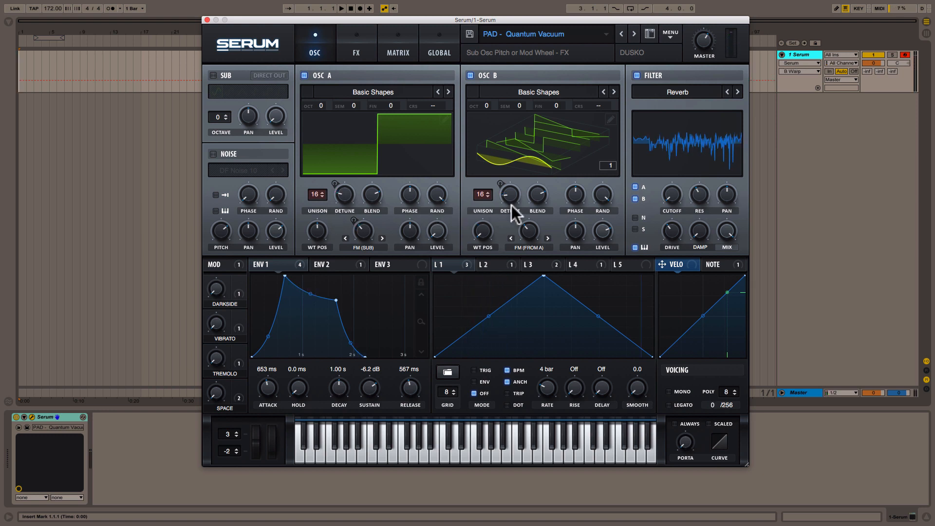
drag(482, 237, 505, 169)
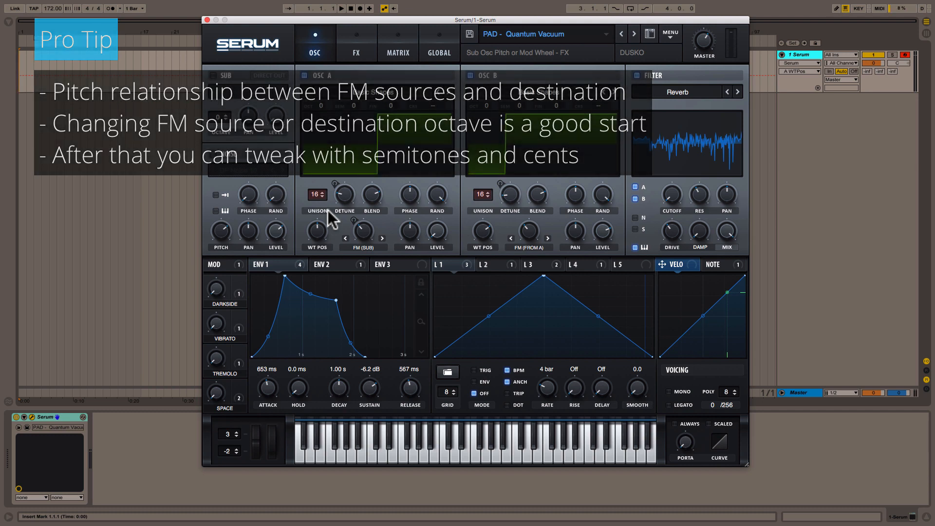
Try different octave settings on oscillator A and pitch settings on oscillator B.
drag(318, 105, 354, 129)
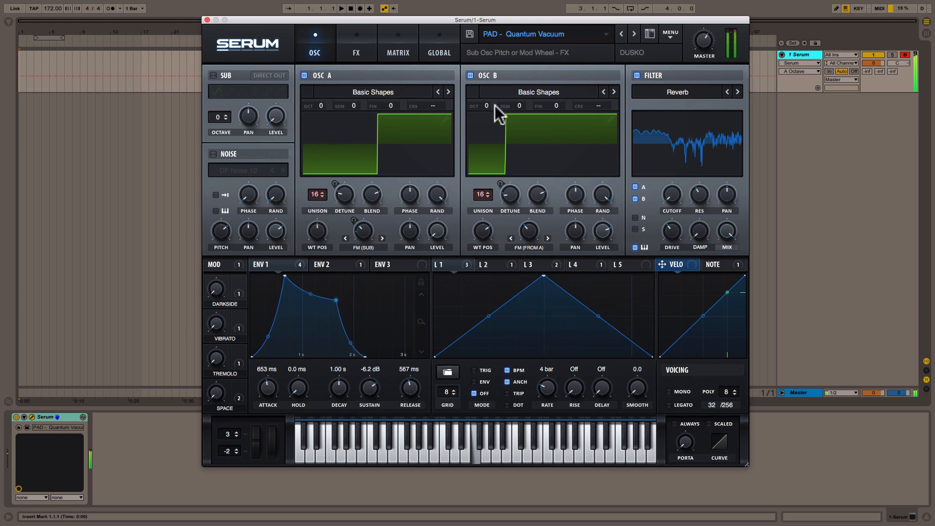
drag(495, 106, 523, 110)
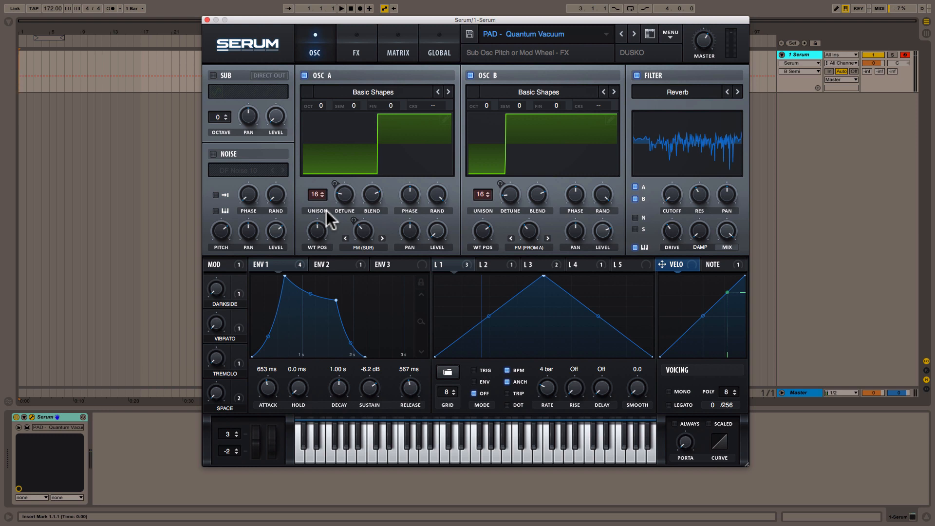
Enable the sub oscillator and set its octave to -4.
click(212, 76)
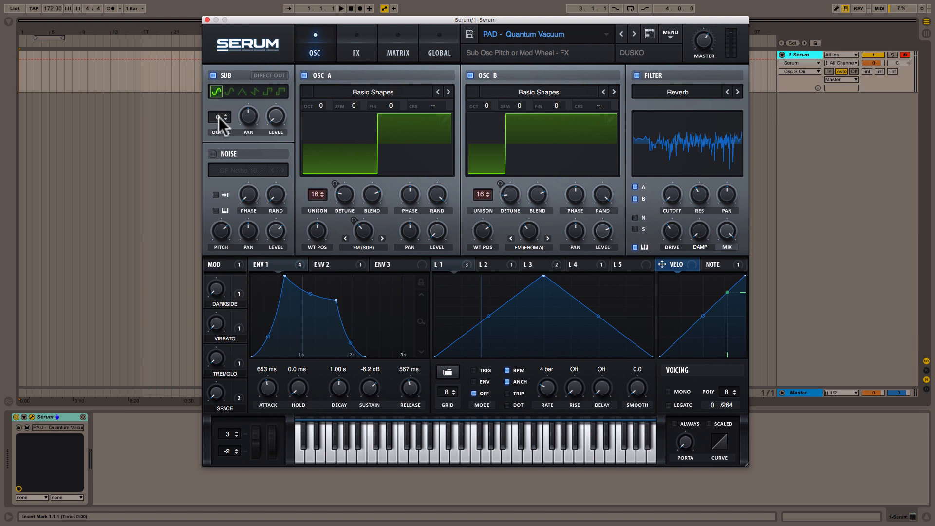
drag(219, 118, 220, 237)
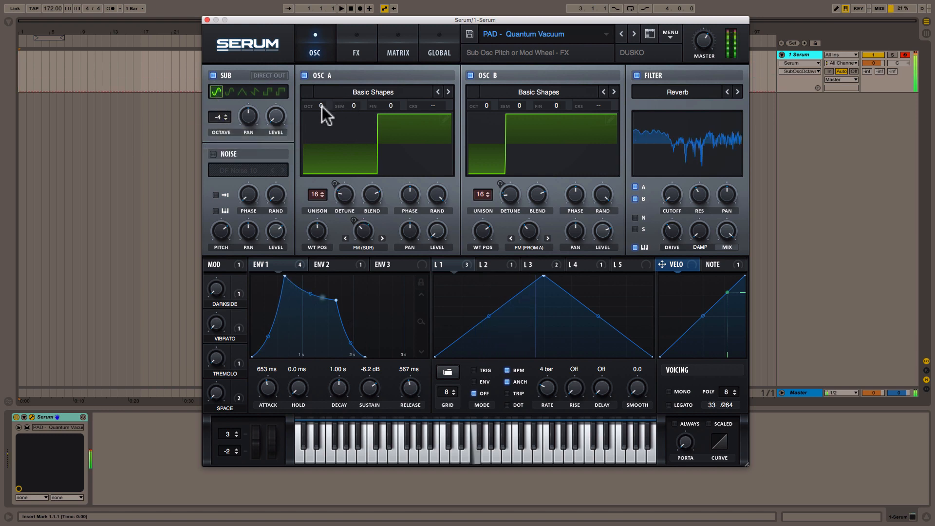
Experiment with the oscillator octaves, ending with the sub at 4, oscillator A at -2 and oscillator B at -1.
drag(322, 106, 322, 73)
drag(489, 105, 489, 130)
drag(219, 114, 225, 72)
drag(497, 104, 493, 174)
drag(314, 104, 331, 204)
drag(486, 106, 497, 59)
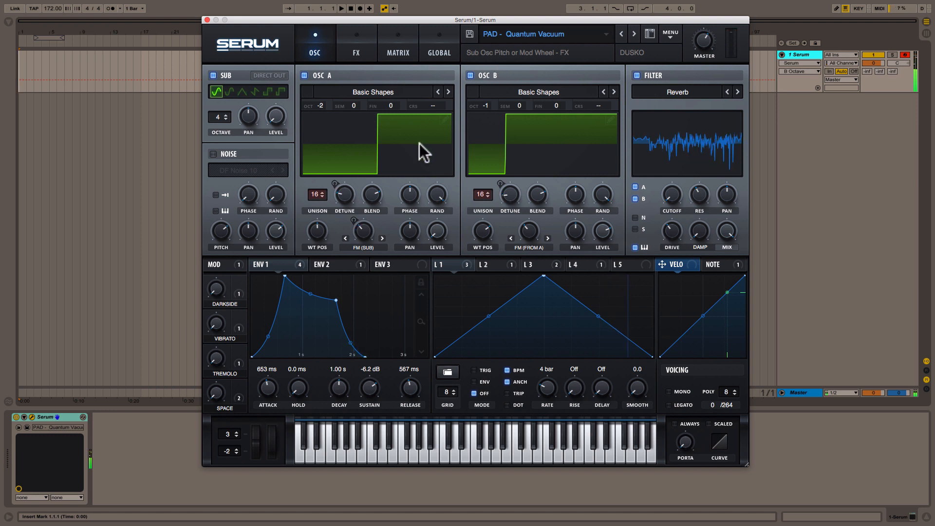